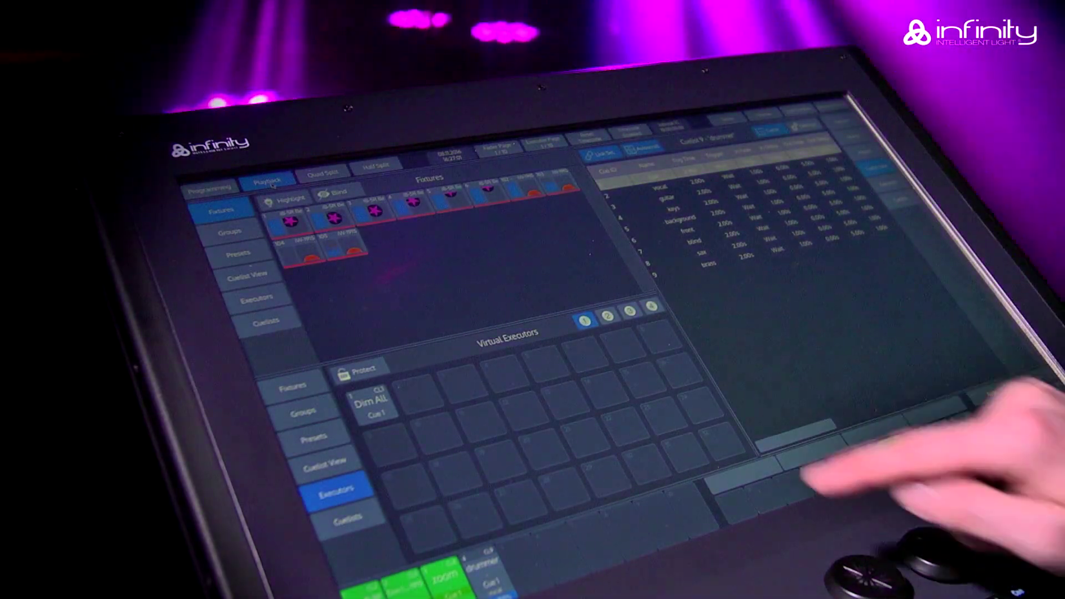
- Switch the display to Quad Split and change which views fill the split panels
{"action": "left_click", "coordinate": [322, 174]}
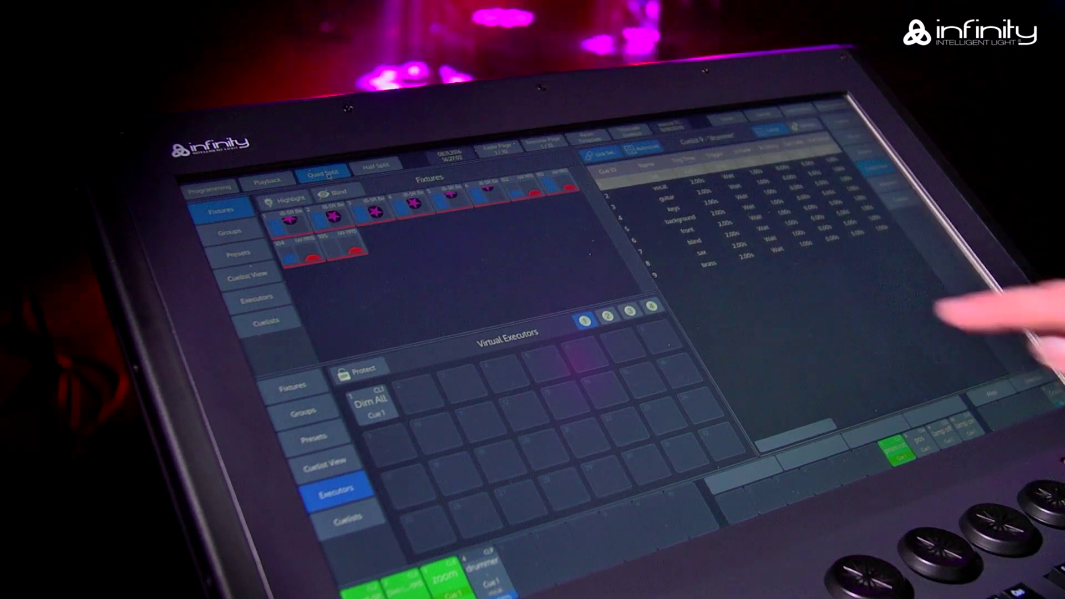
{"action": "left_click", "coordinate": [976, 311]}
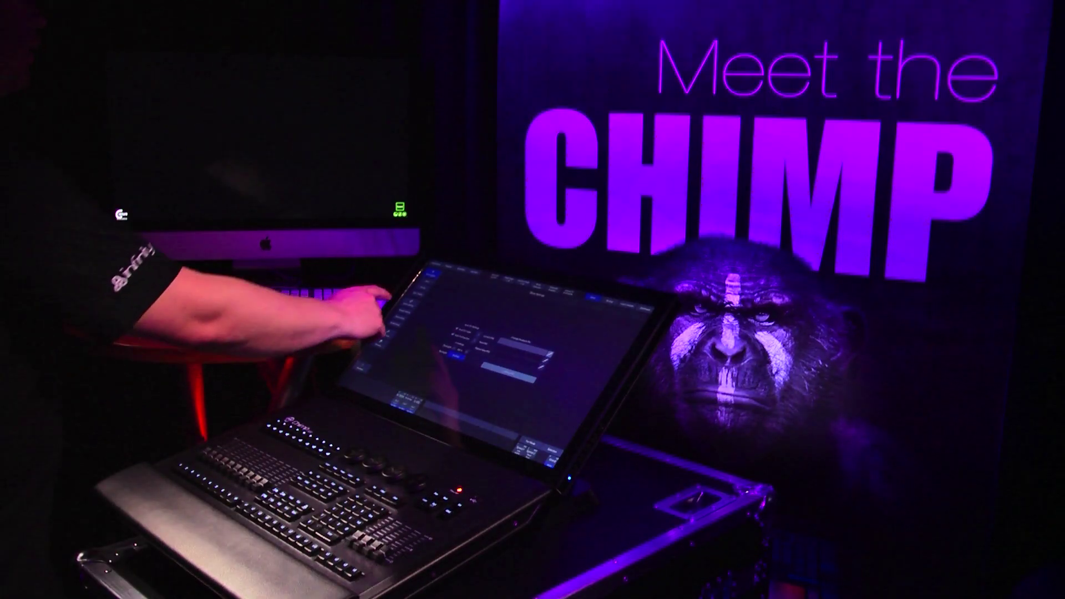
- Open the Input / Output DMX Output page and begin editing Universe 1's ArtNet universe
{"action": "left_click", "coordinate": [60, 158]}
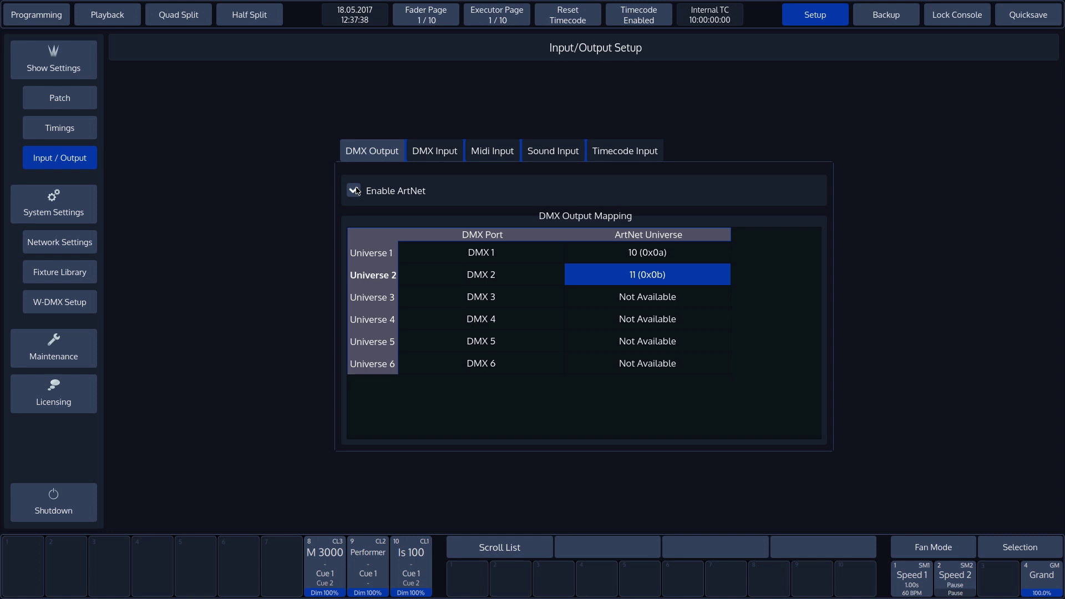
{"action": "key", "text": "Up"}
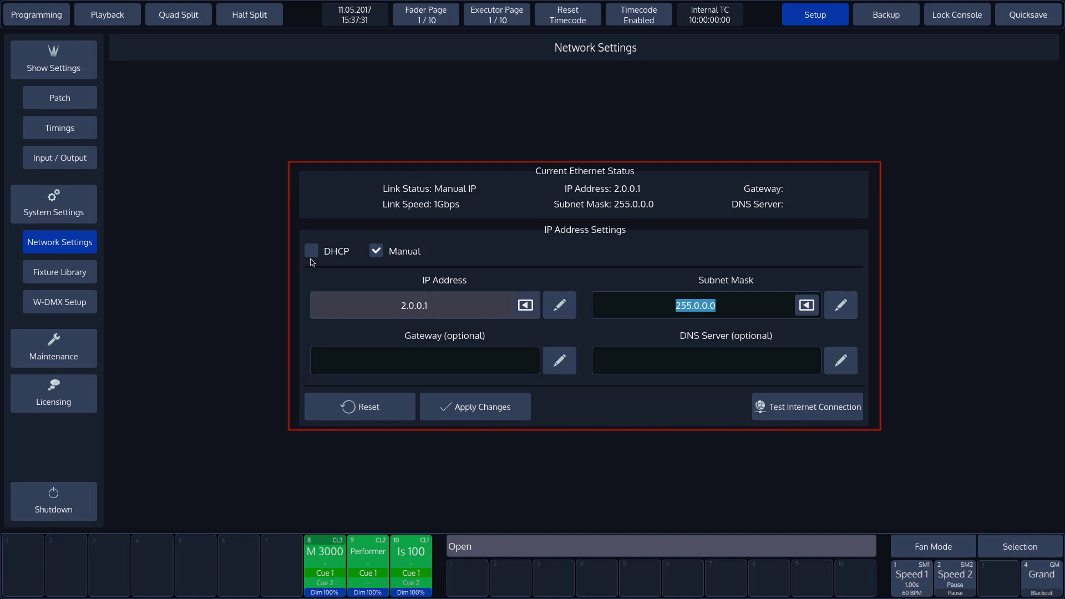
{"action": "left_click", "coordinate": [312, 253]}
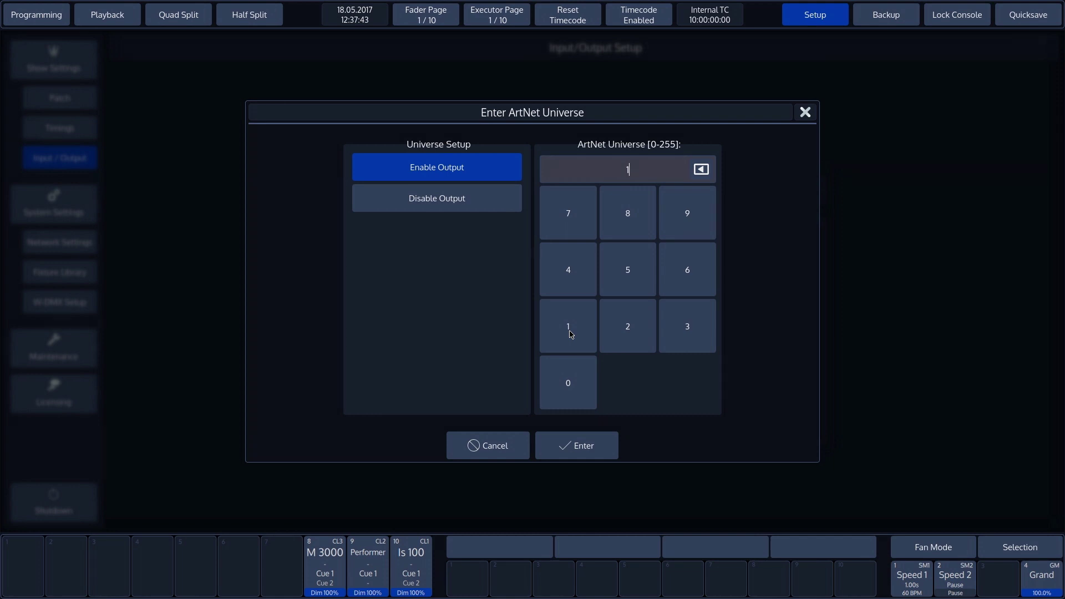
- Confirm ArtNet universe 1 for Universe 1, then enter 2 for Universe 2's ArtNet universe
{"action": "left_click", "coordinate": [588, 449]}
{"action": "left_click", "coordinate": [652, 276]}
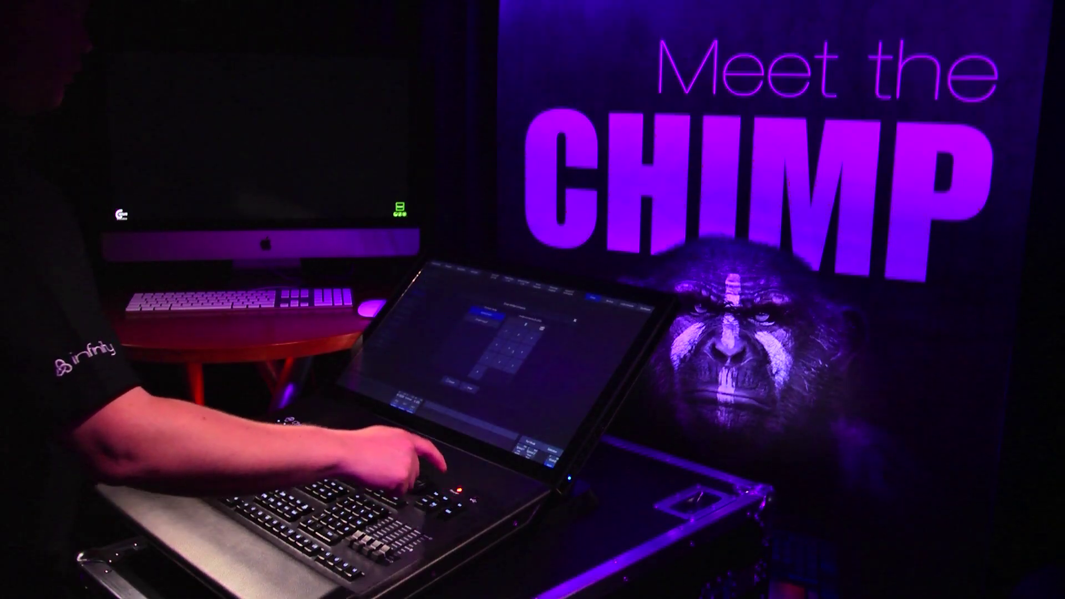
{"action": "left_click", "coordinate": [627, 324]}
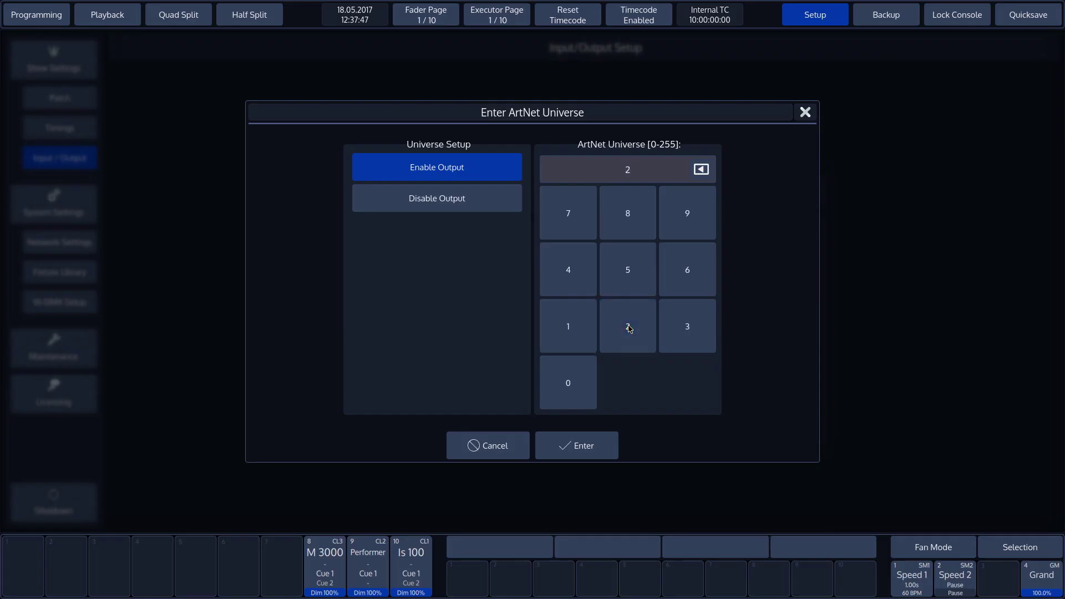
{"action": "left_click", "coordinate": [586, 454]}
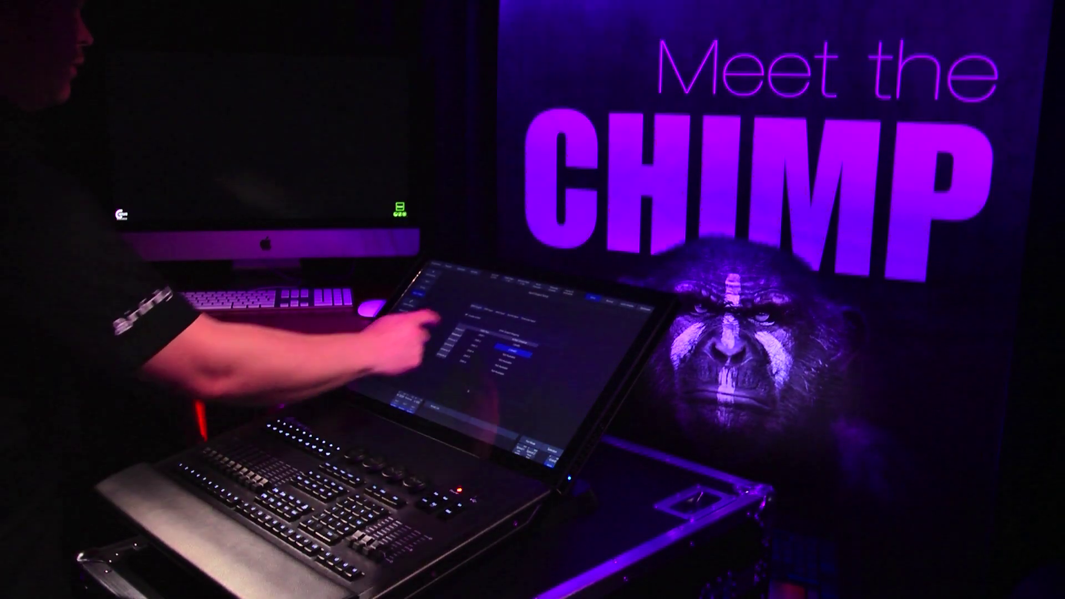
- On the DMX Input page, tick Enable DMX Input and set Merge Universe to Universe 2
{"action": "left_click", "coordinate": [464, 294]}
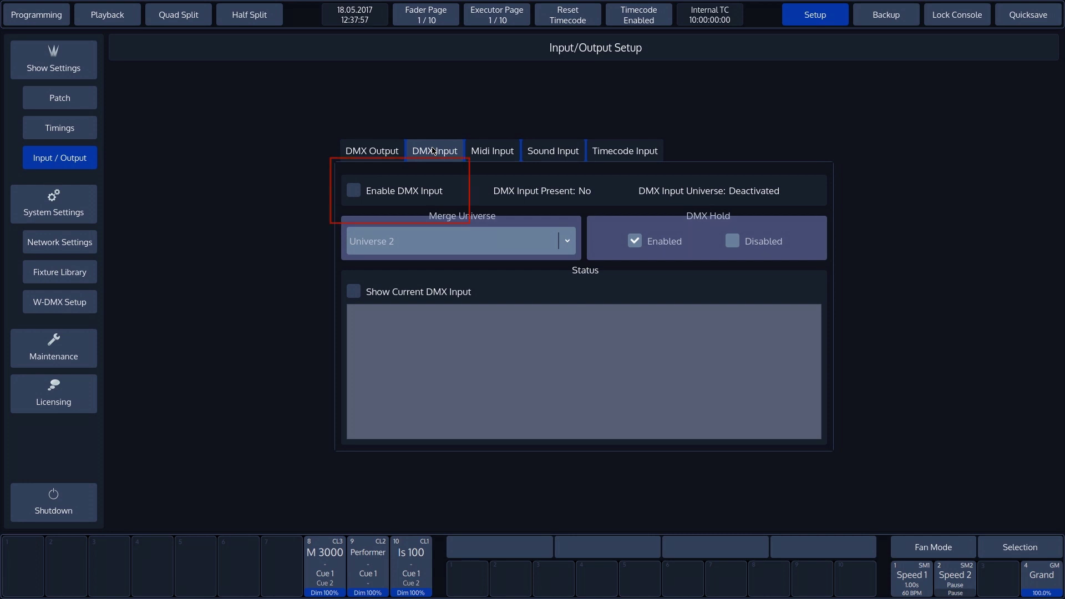
{"action": "left_click", "coordinate": [354, 191]}
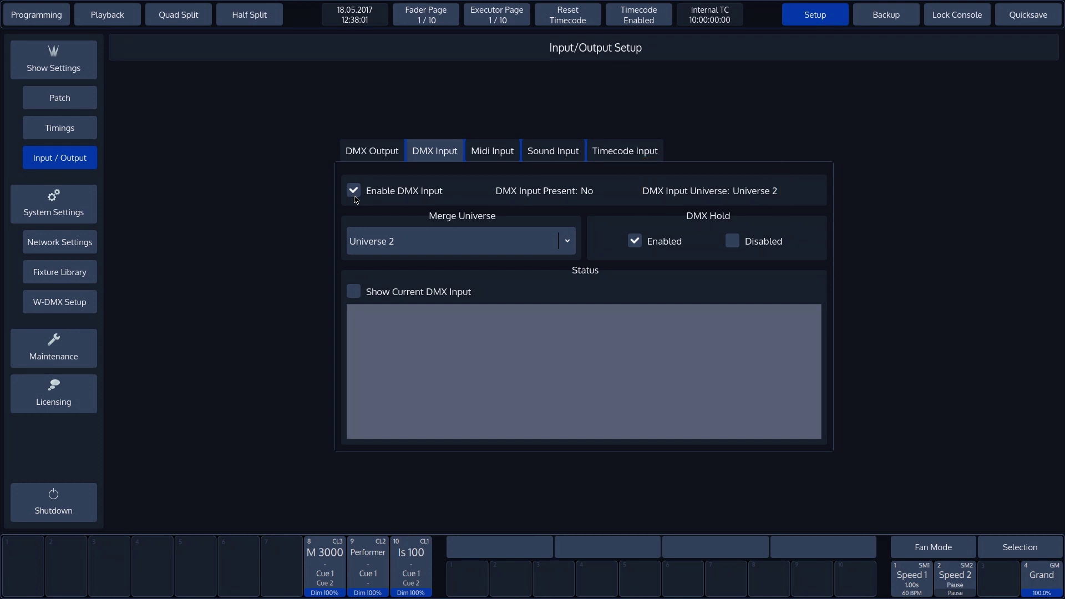
{"action": "left_click", "coordinate": [566, 243]}
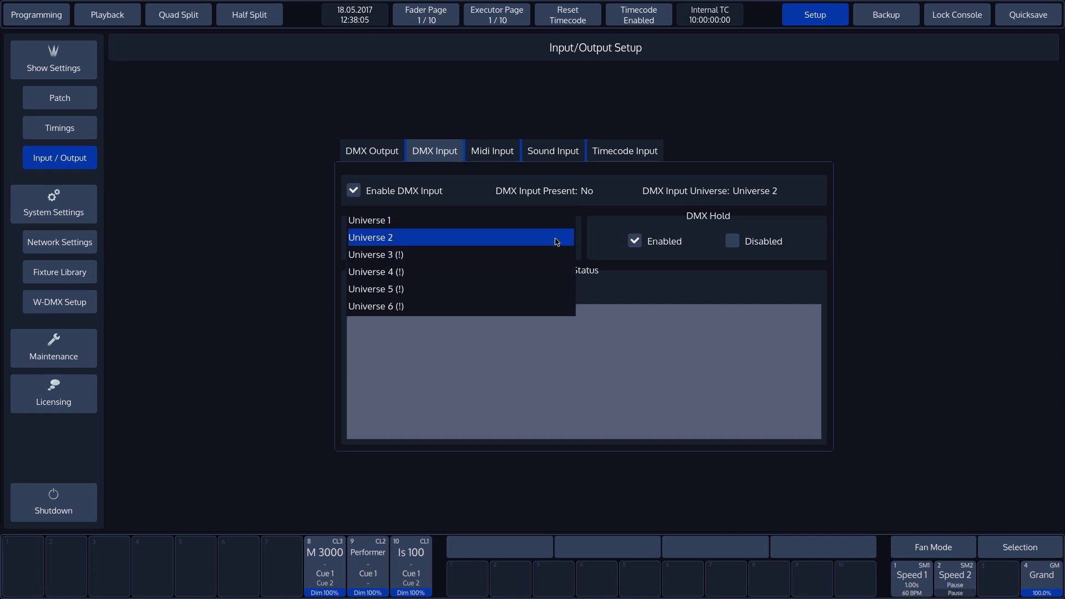
{"action": "left_click", "coordinate": [555, 238]}
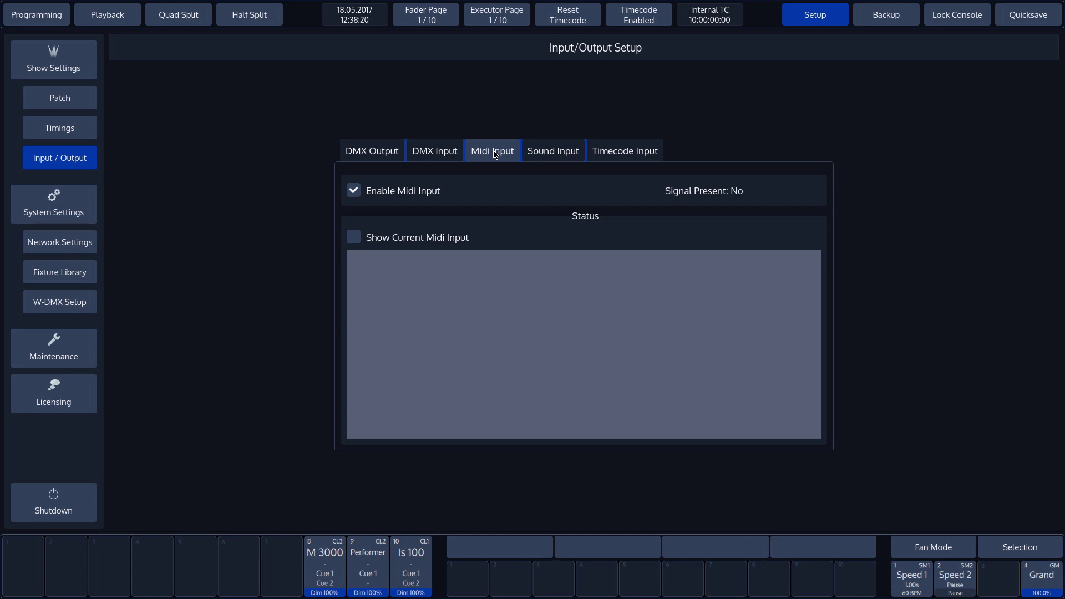
- Untick Enable Midi Input on the Midi Input page
{"action": "left_click", "coordinate": [355, 195]}
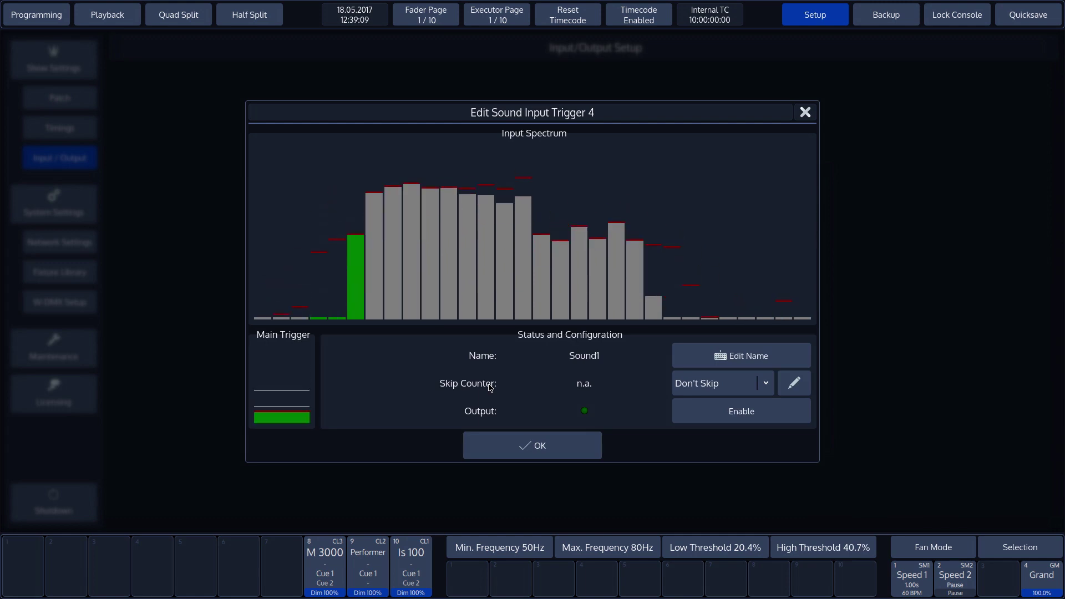
- Set Sound Input Trigger 4's skip count to 8 and close its editor with OK
{"action": "scroll", "coordinate": [824, 548], "scroll_direction": "up", "scroll_amount": 10}
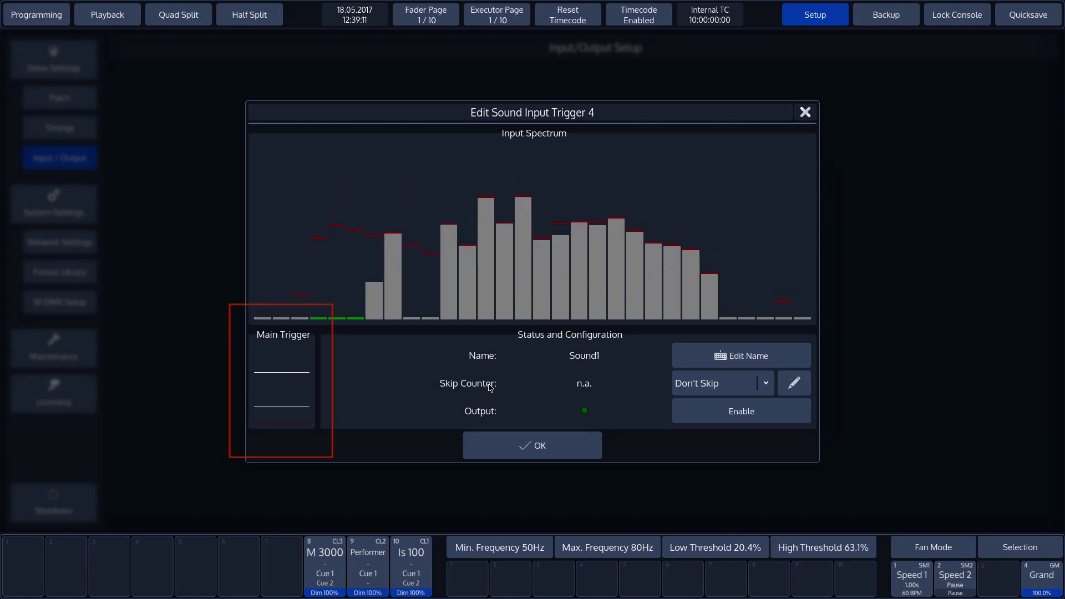
{"action": "scroll", "coordinate": [824, 547], "scroll_direction": "down", "scroll_amount": 8}
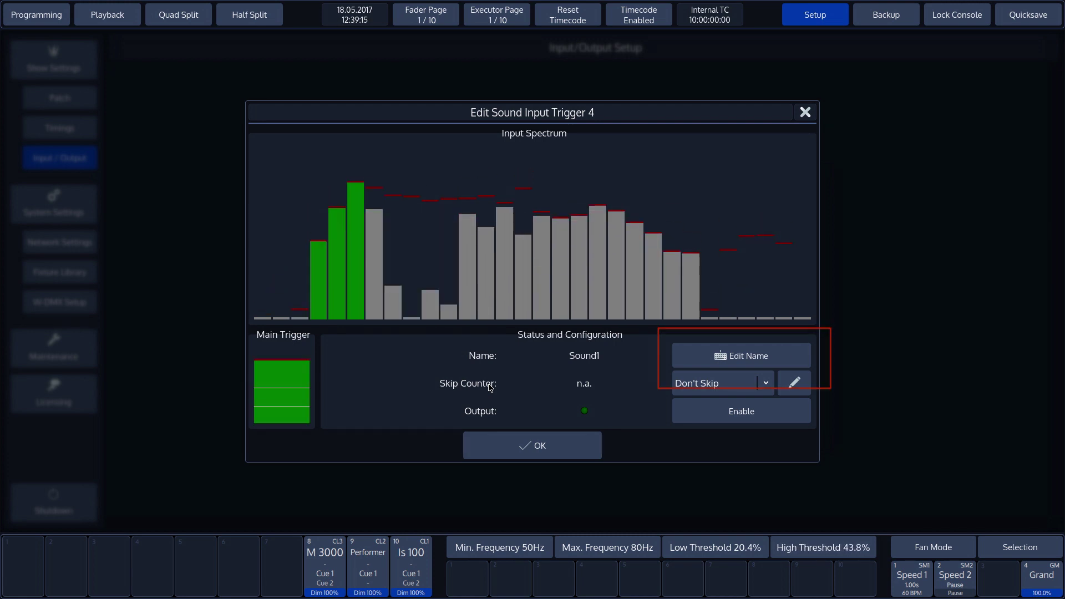
{"action": "left_click", "coordinate": [754, 361]}
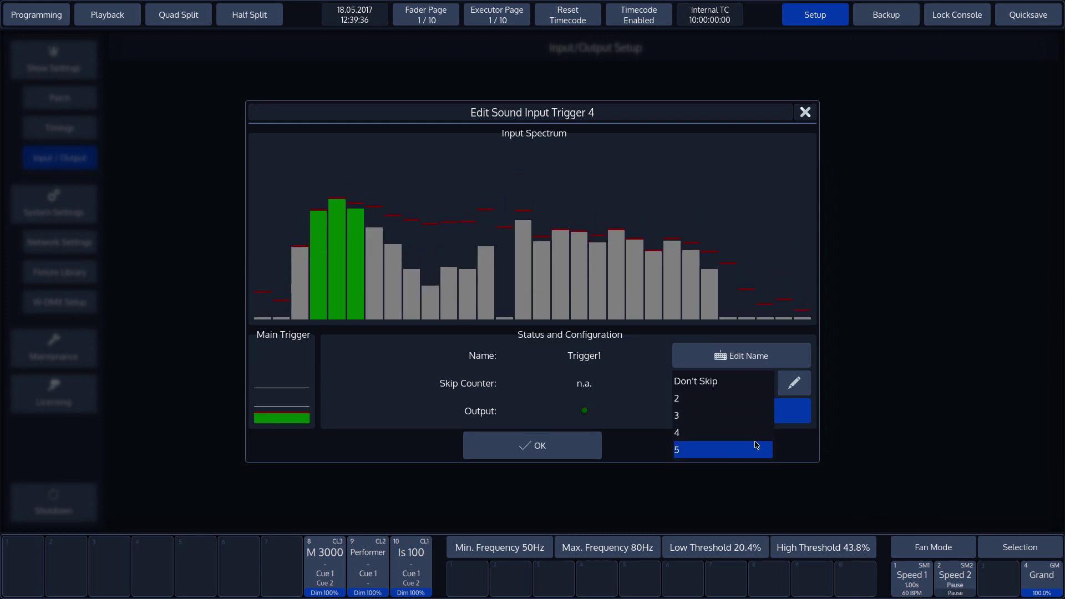
{"action": "left_click", "coordinate": [749, 382]}
{"action": "left_click", "coordinate": [797, 392]}
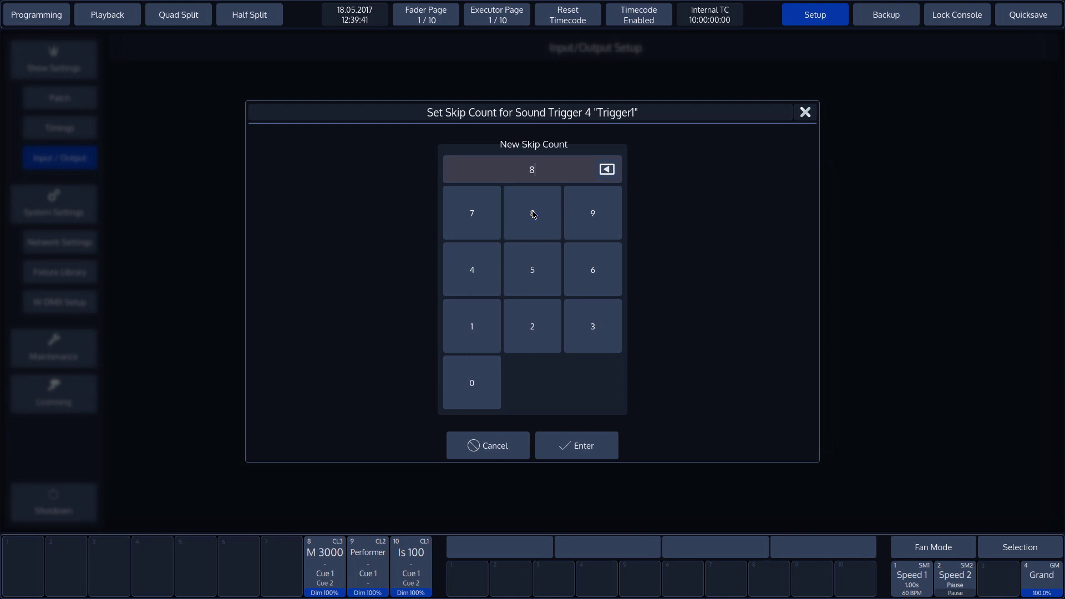
{"action": "left_click", "coordinate": [605, 453]}
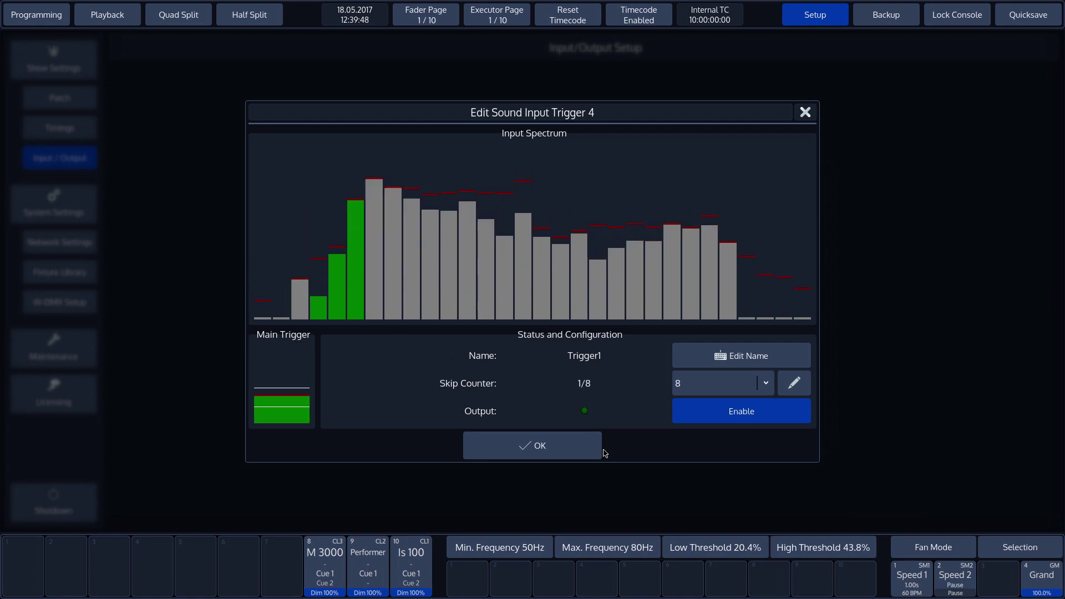
{"action": "left_click", "coordinate": [542, 447]}
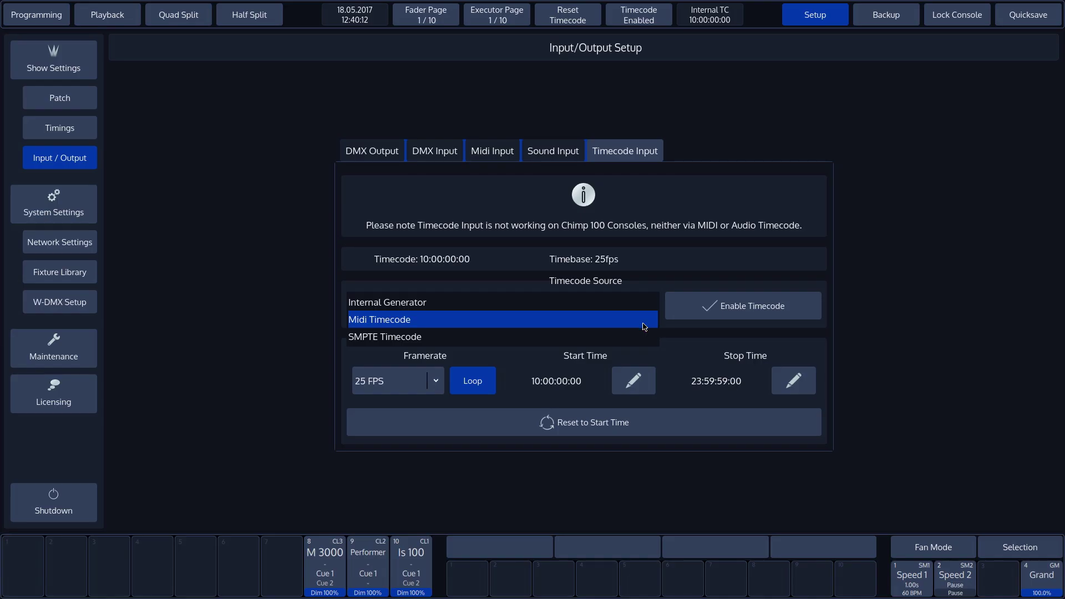
- Select Internal Generator as the Timecode Source and turn on Enable Timecode
{"action": "left_click", "coordinate": [644, 333]}
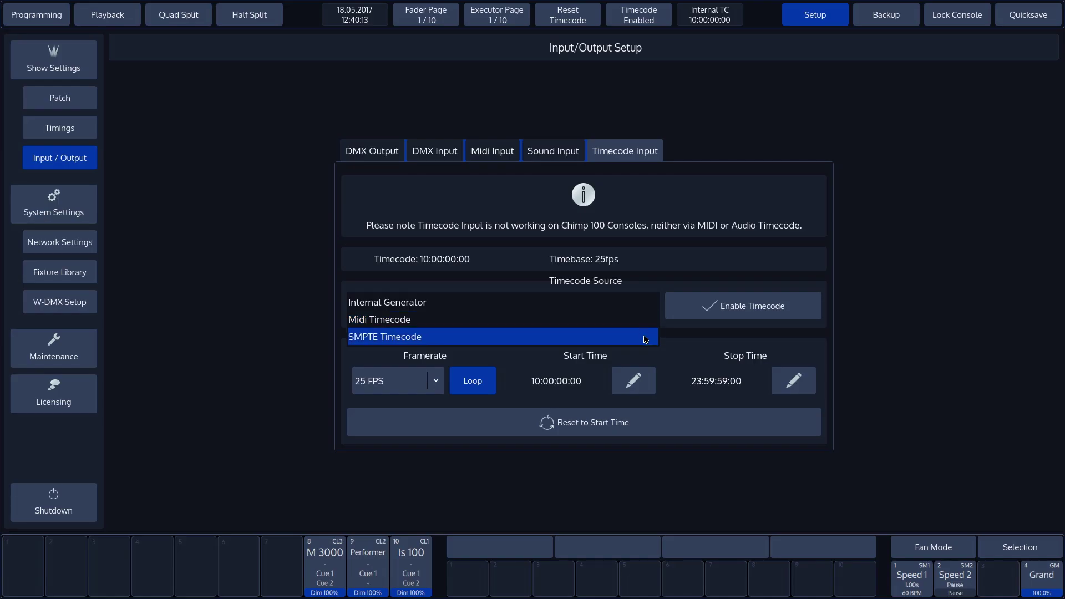
{"action": "left_click", "coordinate": [642, 318]}
{"action": "left_click", "coordinate": [641, 307]}
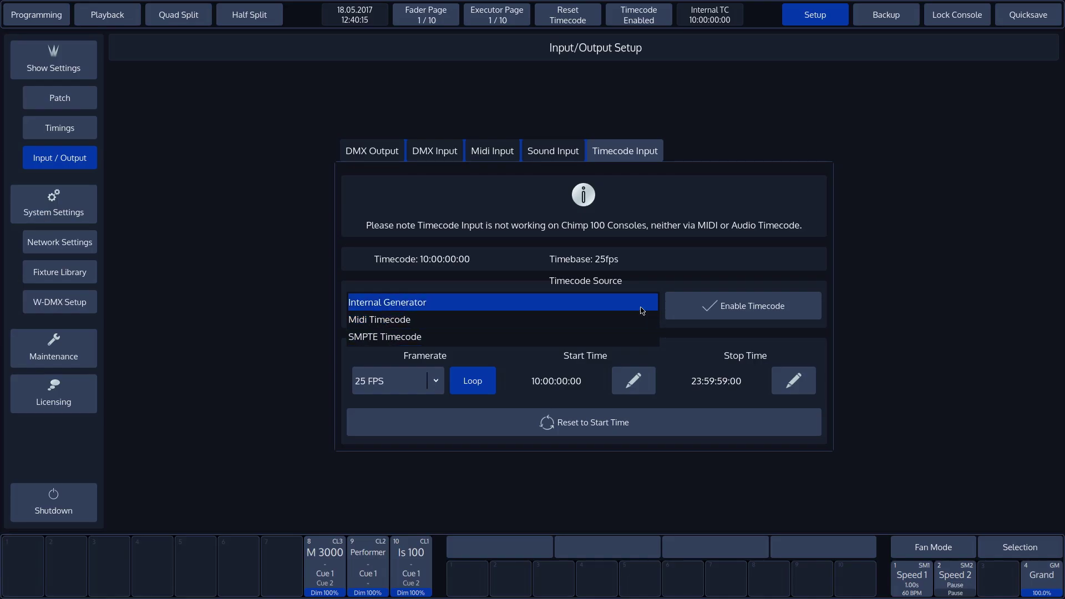
{"action": "left_click", "coordinate": [641, 310]}
{"action": "left_click", "coordinate": [639, 309]}
{"action": "left_click", "coordinate": [642, 309]}
{"action": "left_click", "coordinate": [768, 310]}
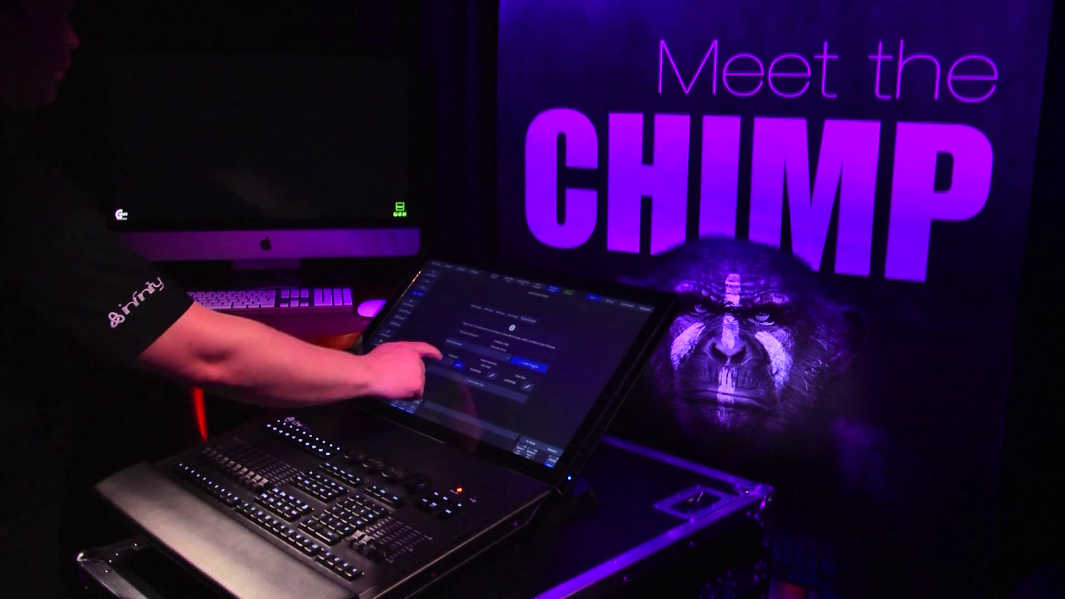
{"action": "left_click", "coordinate": [433, 368]}
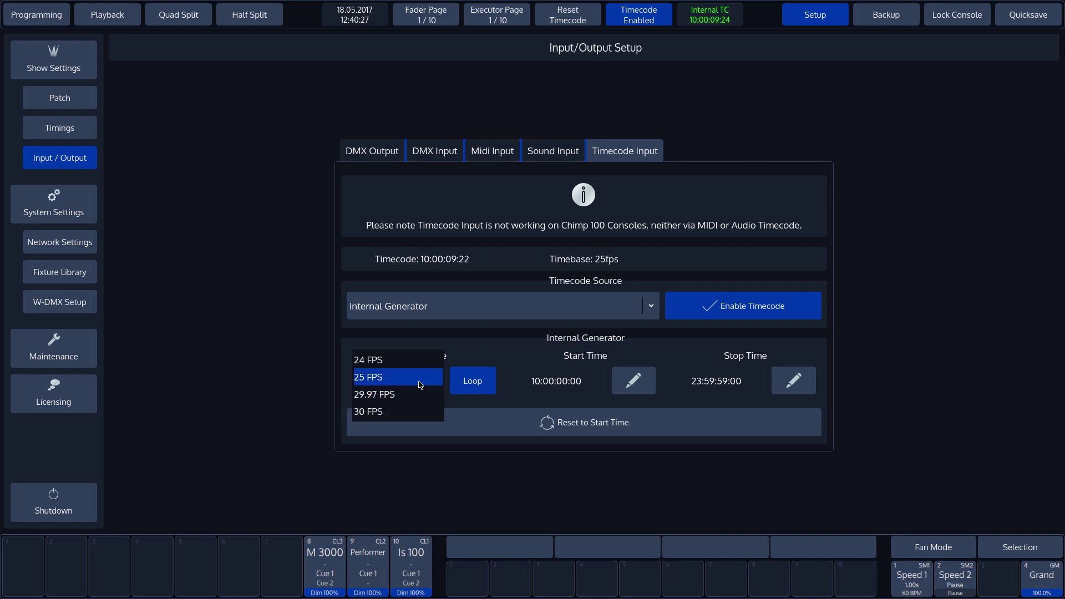
{"action": "left_click", "coordinate": [420, 383]}
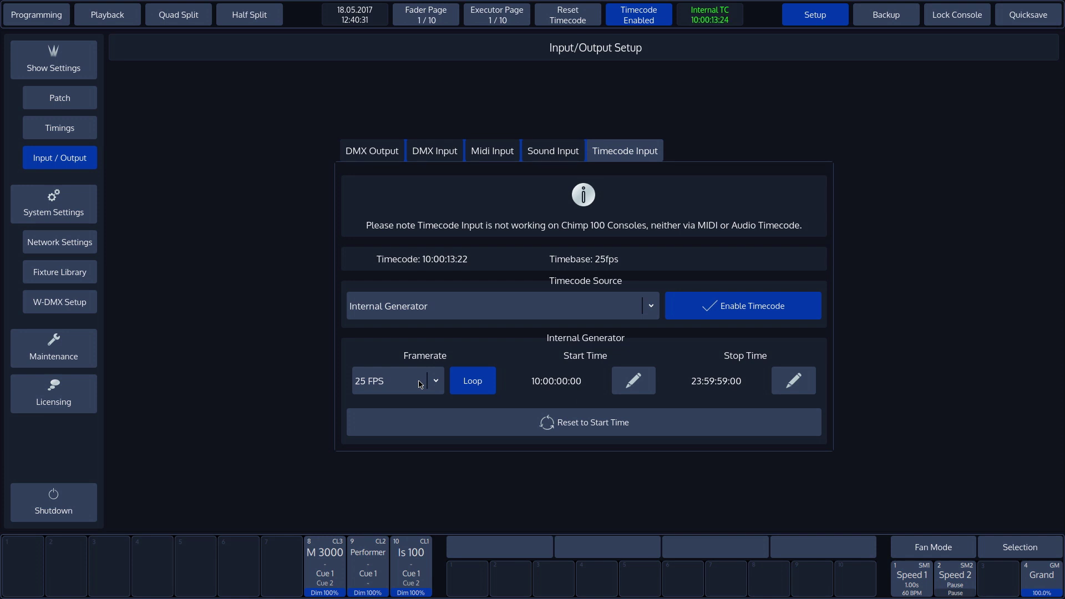
{"action": "left_click", "coordinate": [483, 386]}
{"action": "left_click", "coordinate": [479, 387]}
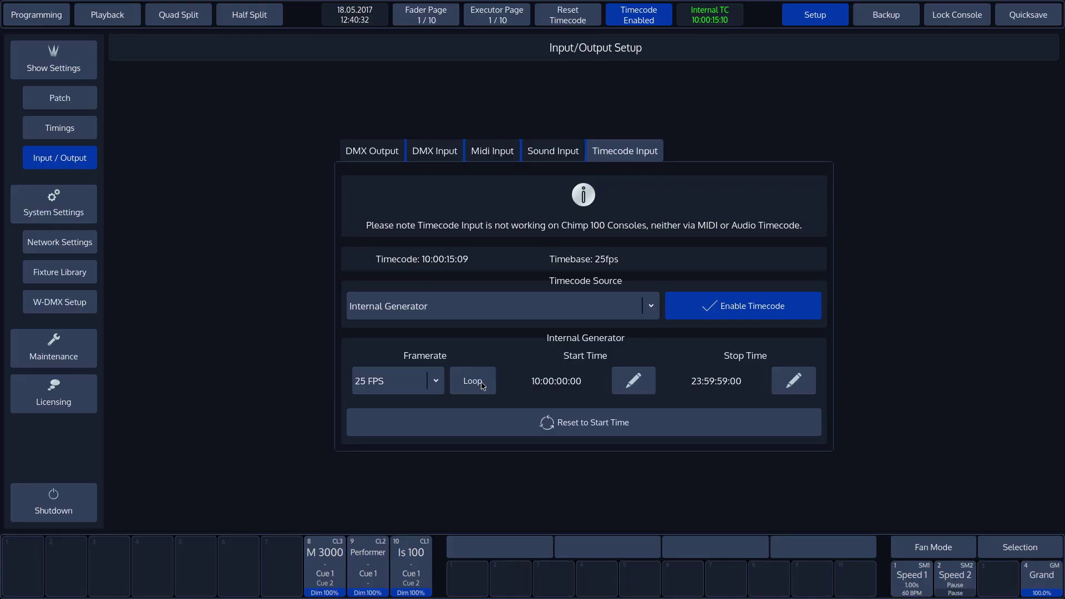
{"action": "left_click", "coordinate": [478, 385]}
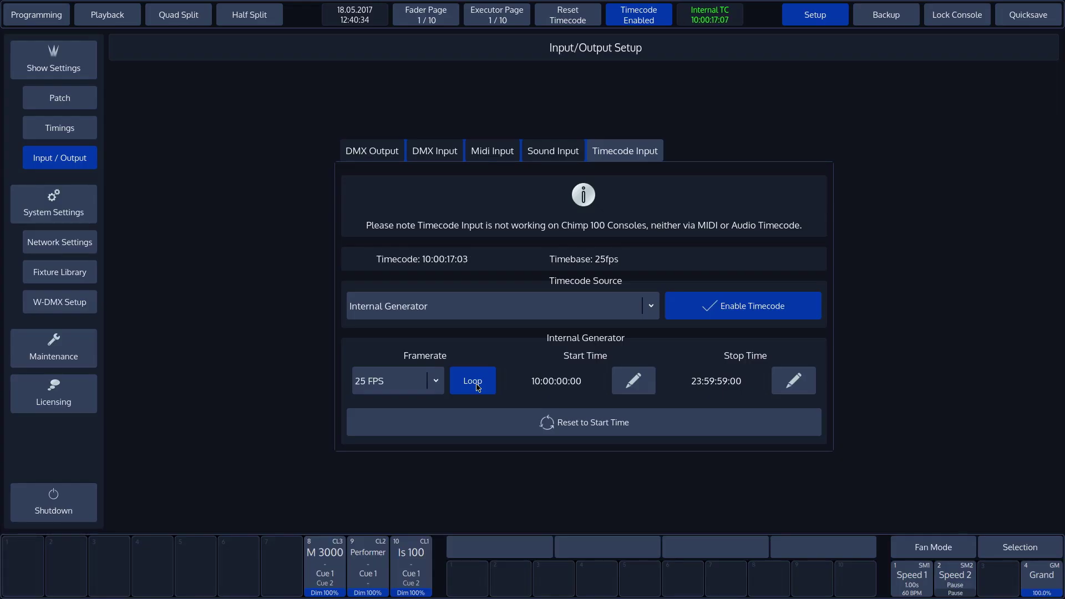
- Set the generator's start time to 00:00:00:00 and reset the running clock to it
{"action": "left_click", "coordinate": [633, 380]}
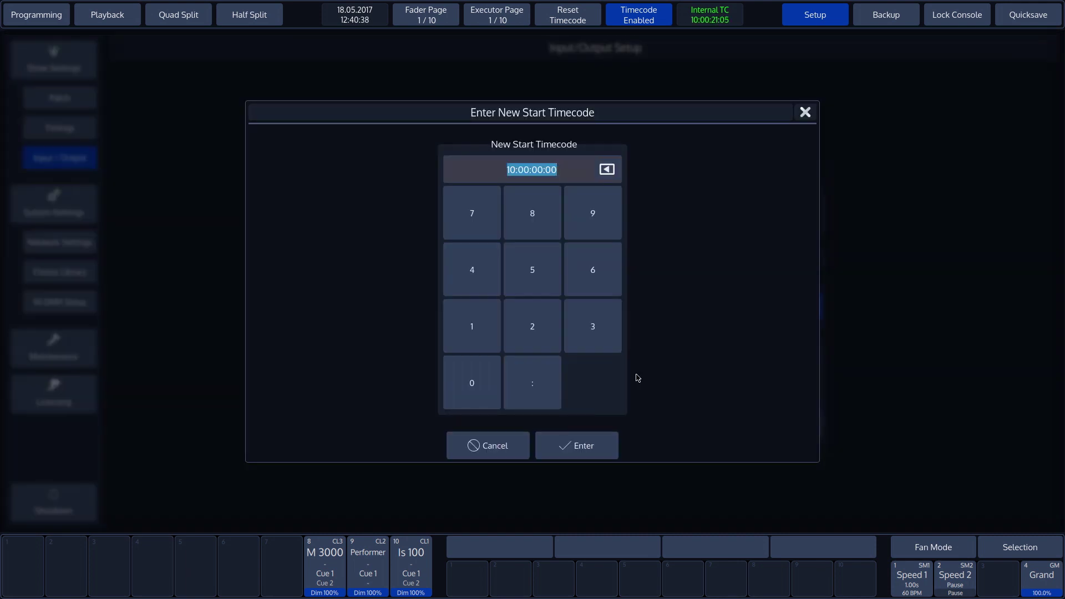
{"action": "left_click", "coordinate": [473, 388]}
{"action": "left_click", "coordinate": [529, 384]}
{"action": "left_click", "coordinate": [473, 391]}
{"action": "left_click", "coordinate": [529, 386]}
{"action": "left_click", "coordinate": [476, 390]}
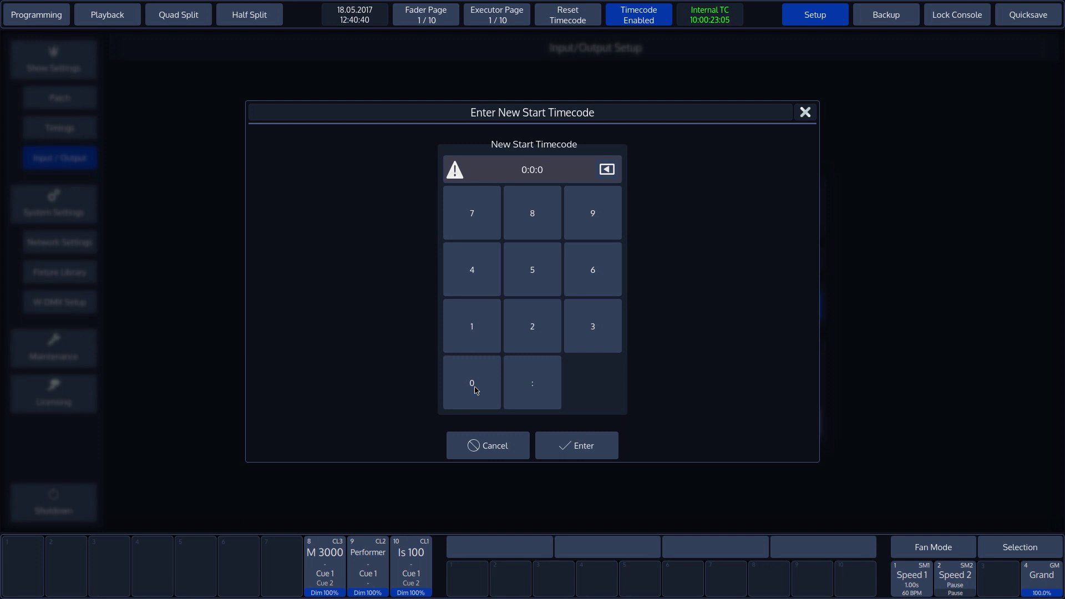
{"action": "left_click", "coordinate": [530, 387]}
{"action": "left_click", "coordinate": [472, 388]}
{"action": "left_click", "coordinate": [572, 445]}
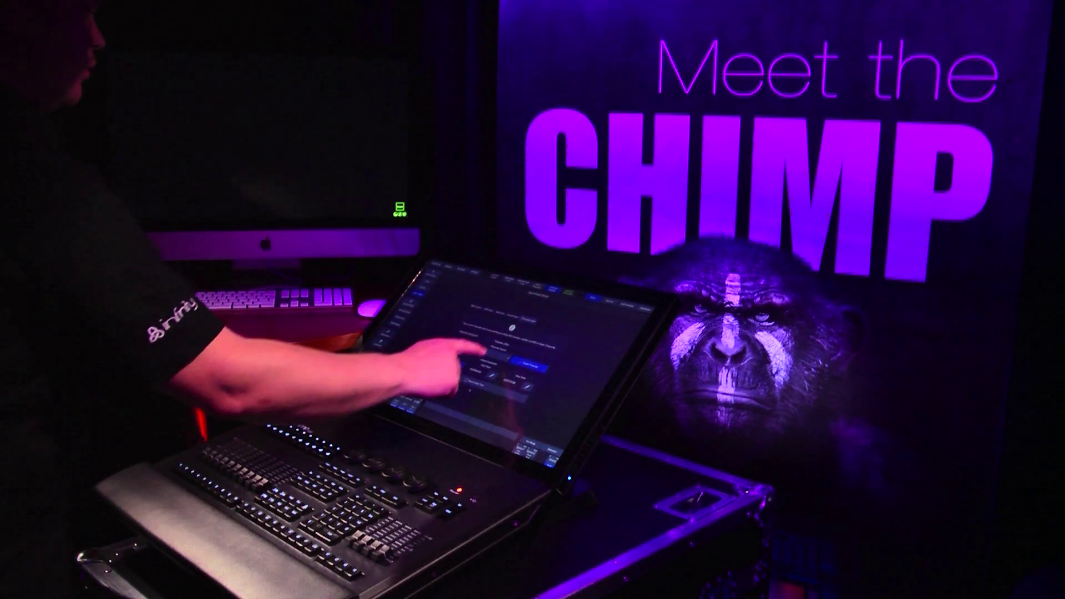
{"action": "left_click", "coordinate": [609, 425]}
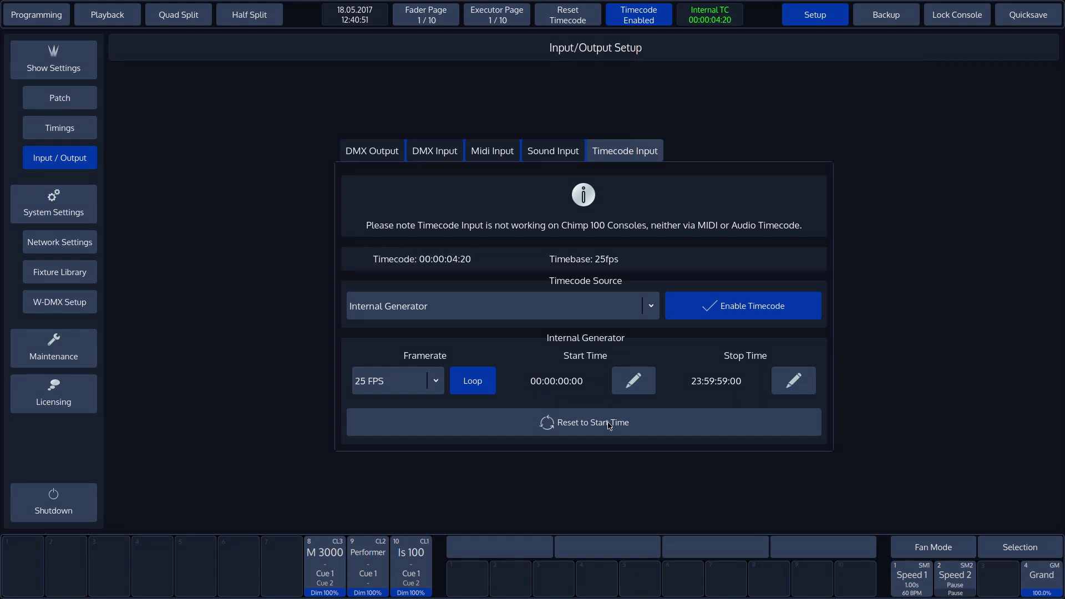
- Toggle Enable Timecode off to halt the internal clock
{"action": "left_click", "coordinate": [757, 305]}
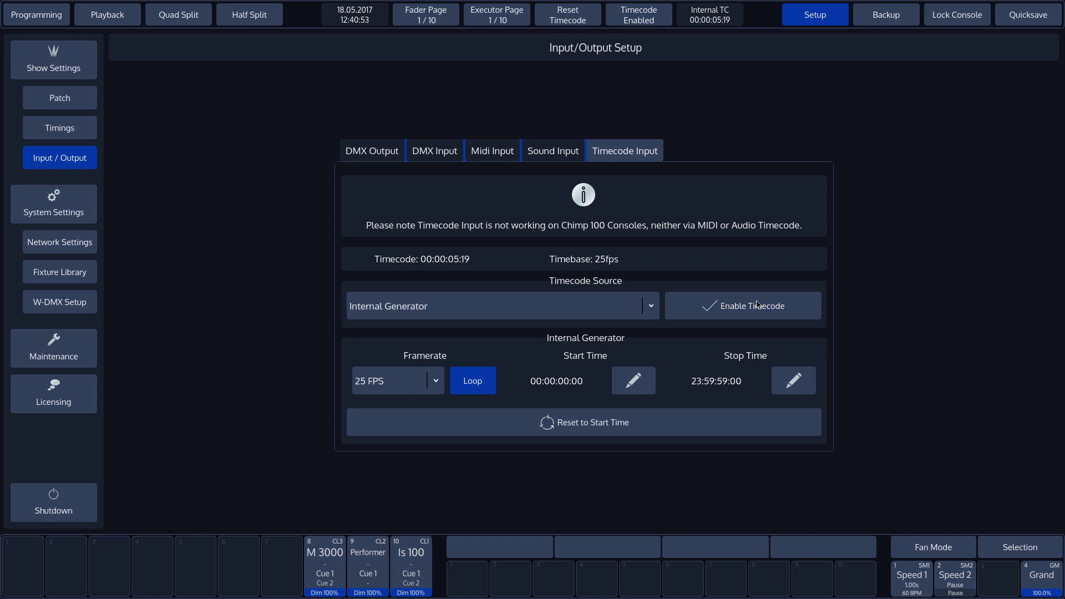